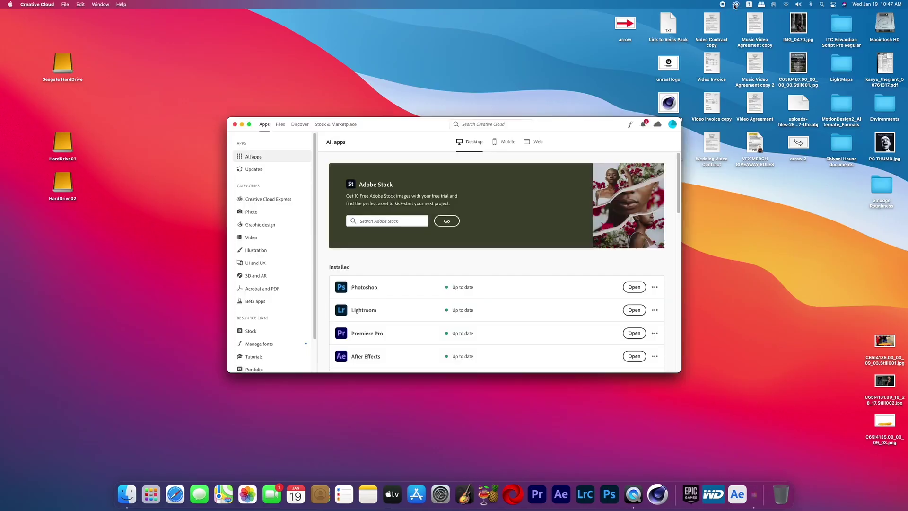
Launch After Effects (Beta) from the Beta apps list in Creative Cloud
left_click(254, 302)
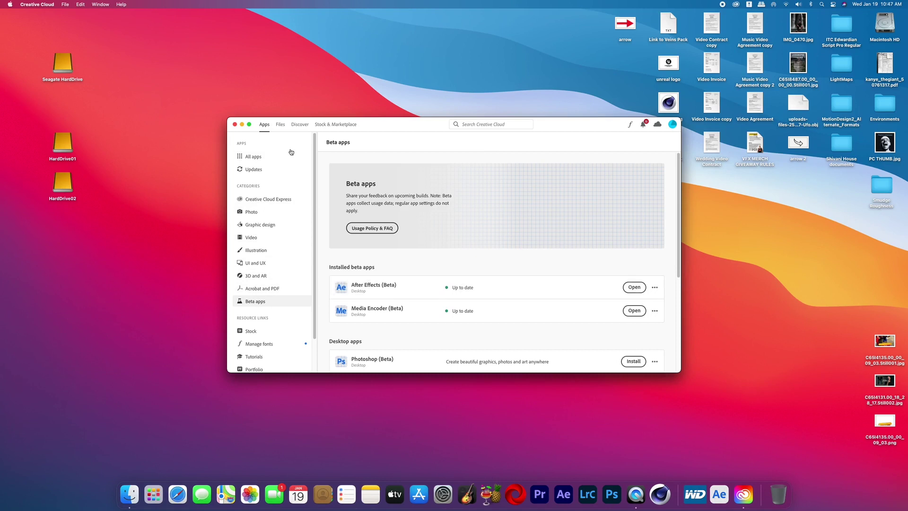
left_click(720, 494)
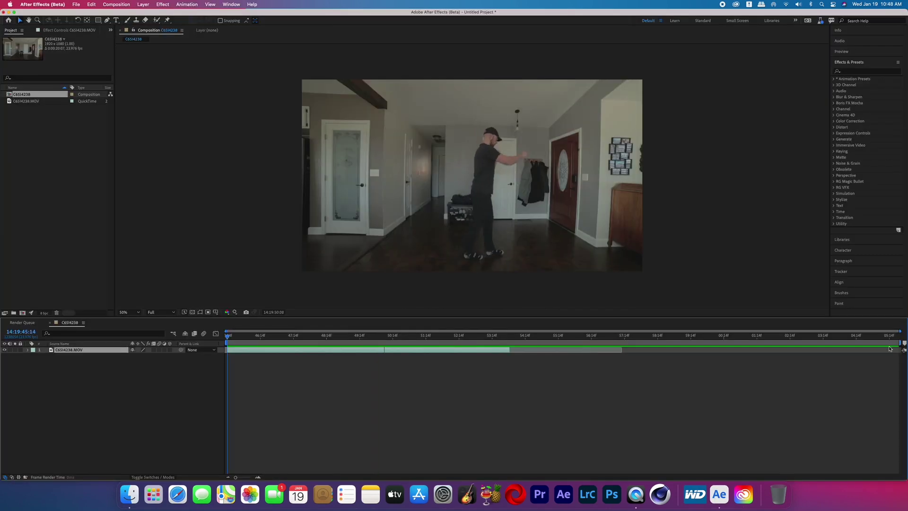
End the work area near 54:14f and split the clip at 14:19:49:19
left_click_drag(900, 342, 516, 342)
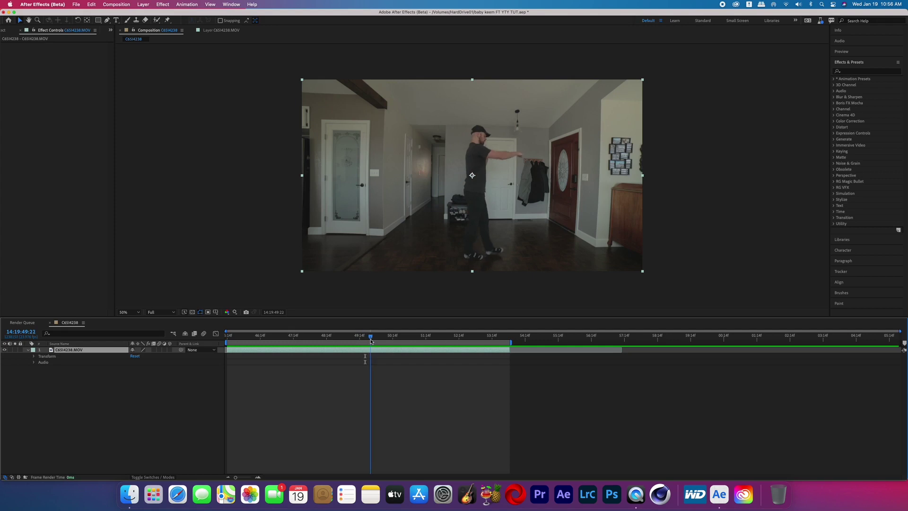
left_click_drag(371, 339, 367, 340)
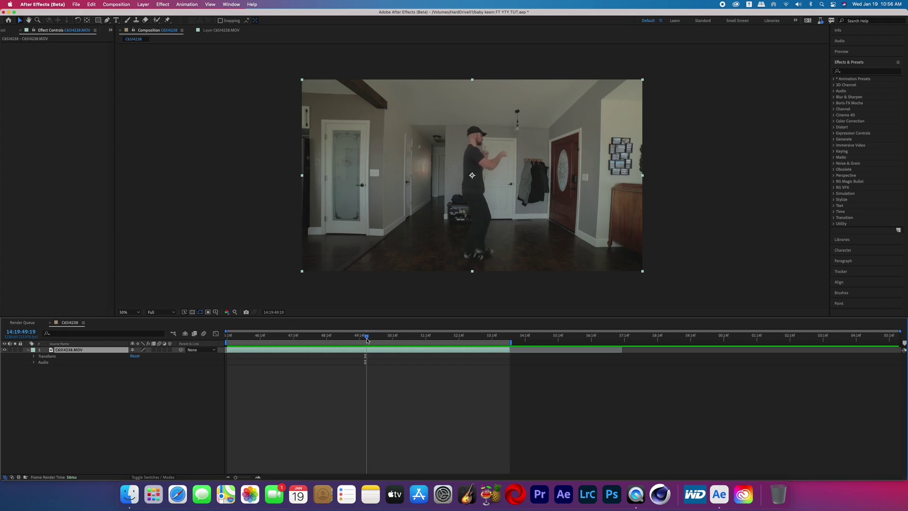
key("super+shift+d")
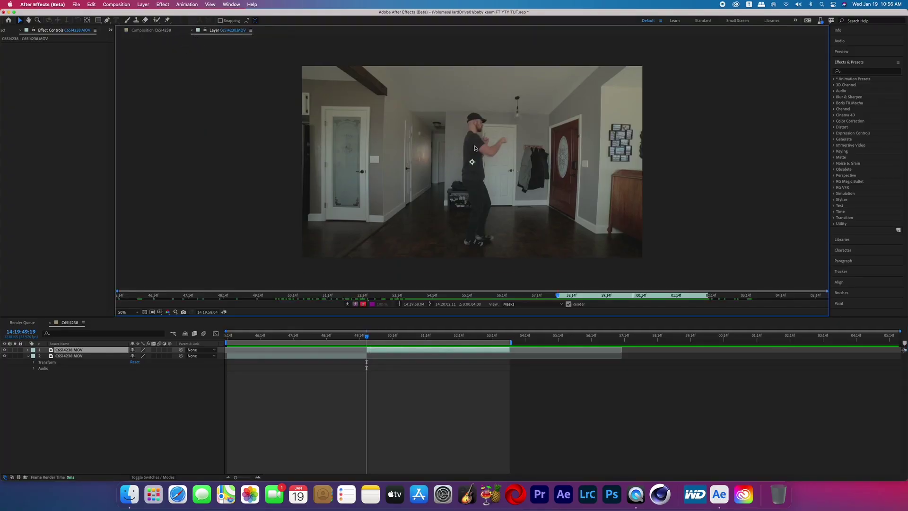
Switch the new layer to the Roto Brush and begin marking the man as foreground
left_click(159, 20)
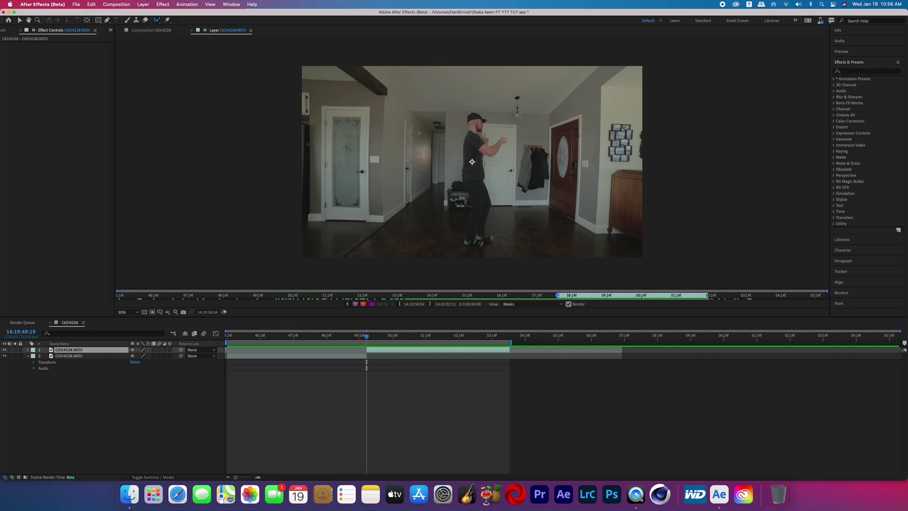
scroll(472, 161, "up", 2)
left_click(477, 70)
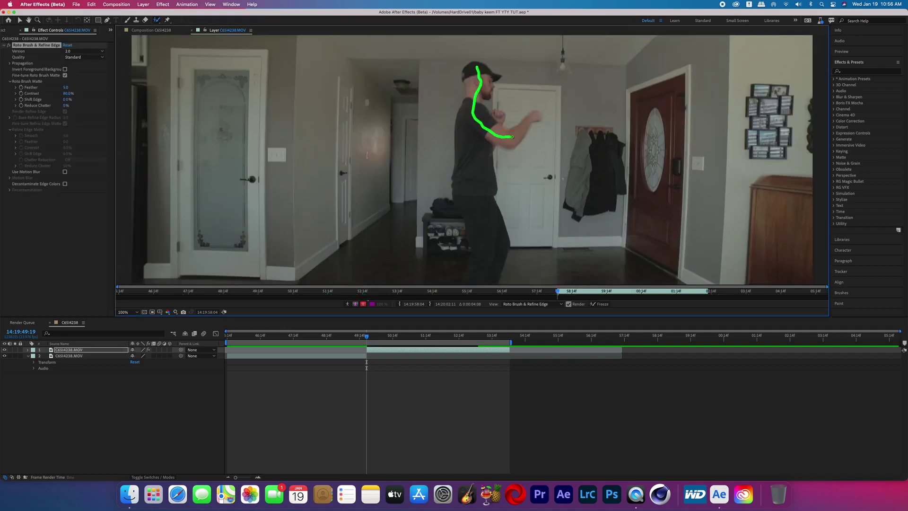
Roto Brush the man's head, torso, arm, legs and feet, subtracting the shoe rack and bag
left_click_drag(529, 120, 533, 118)
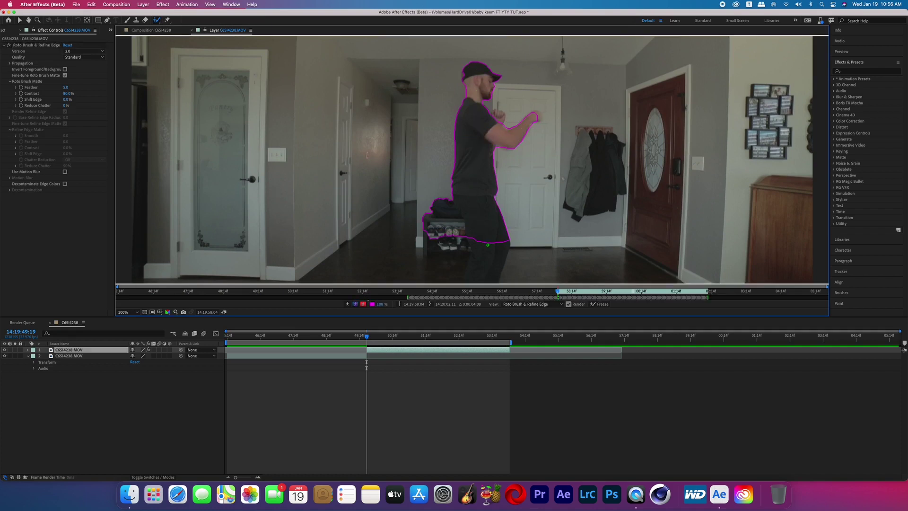
left_click_drag(488, 245, 478, 131)
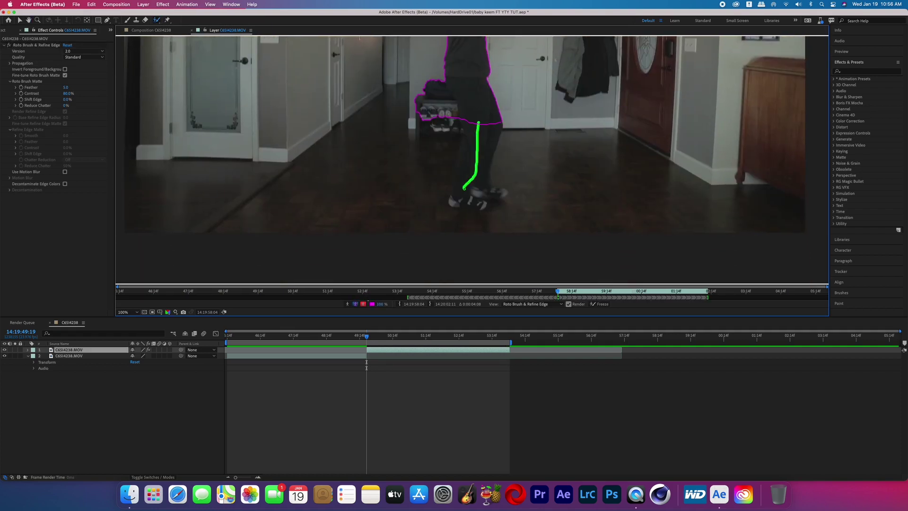
left_click_drag(480, 191, 500, 199)
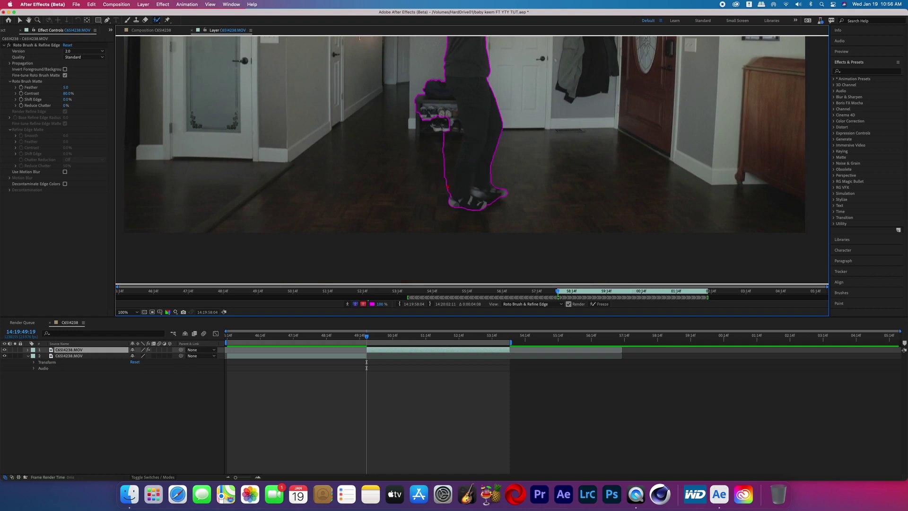
left_click_drag(448, 89, 436, 95)
scroll(474, 175, "up", 2)
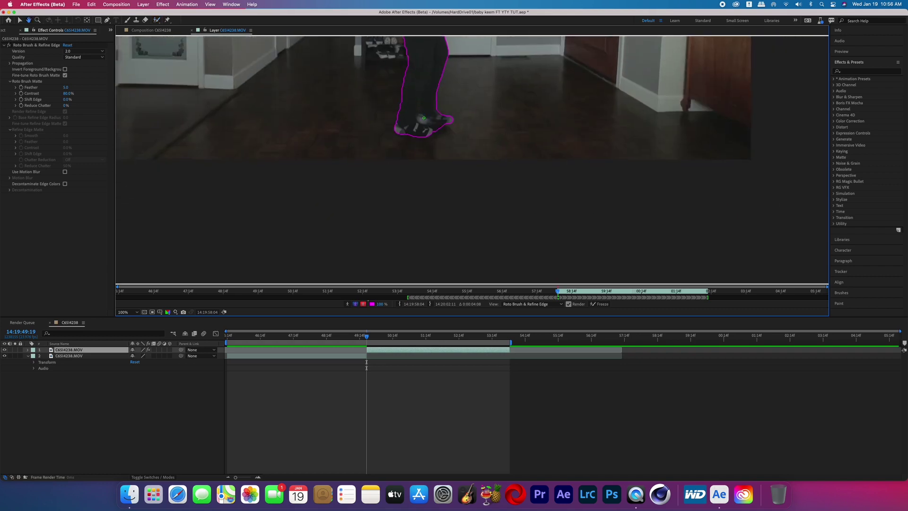
left_click_drag(384, 66, 436, 183)
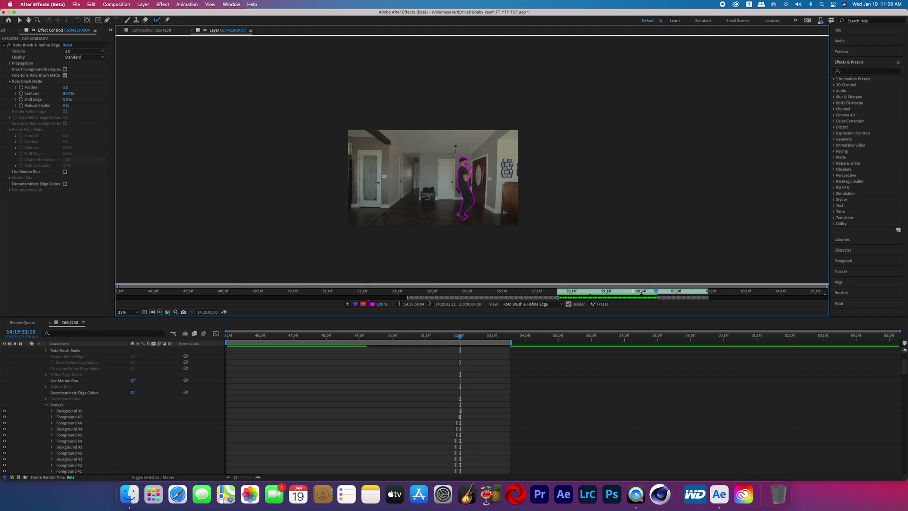
left_click(157, 31)
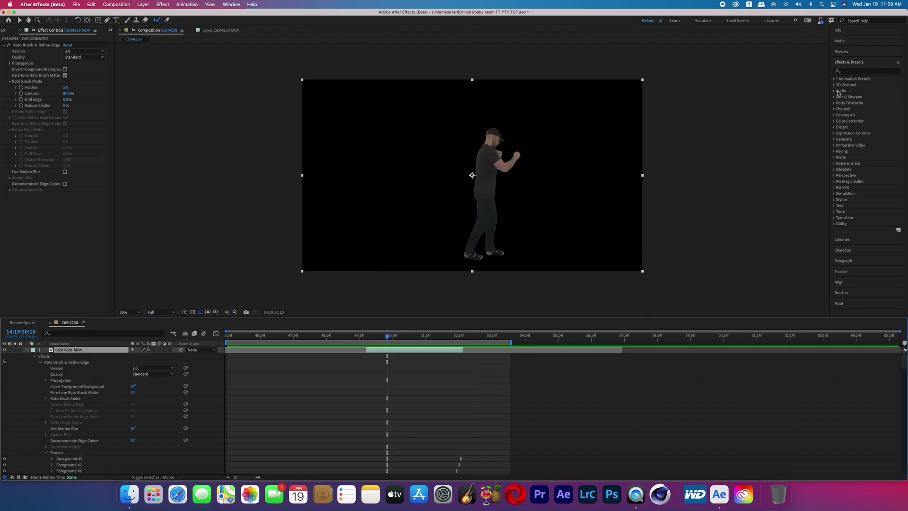
Apply a Fill effect to the roto layer, set its color to black, and collapse the effect groups
key("super+5")
type("fill")
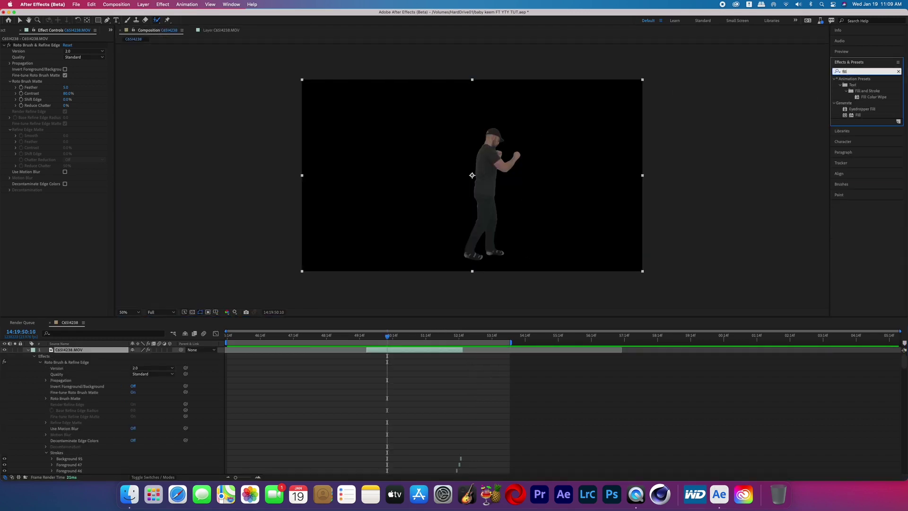
left_click_drag(860, 115, 436, 351)
key("v")
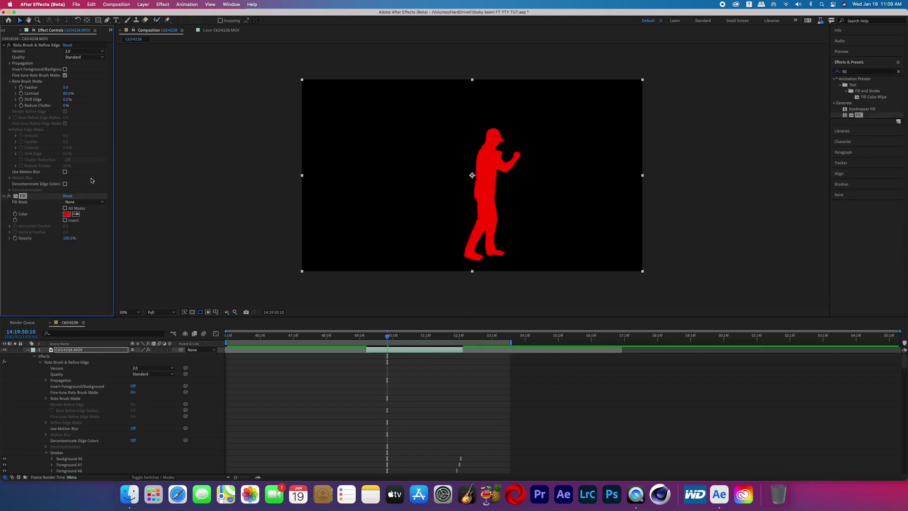
left_click(66, 214)
left_click(379, 293)
key("Return")
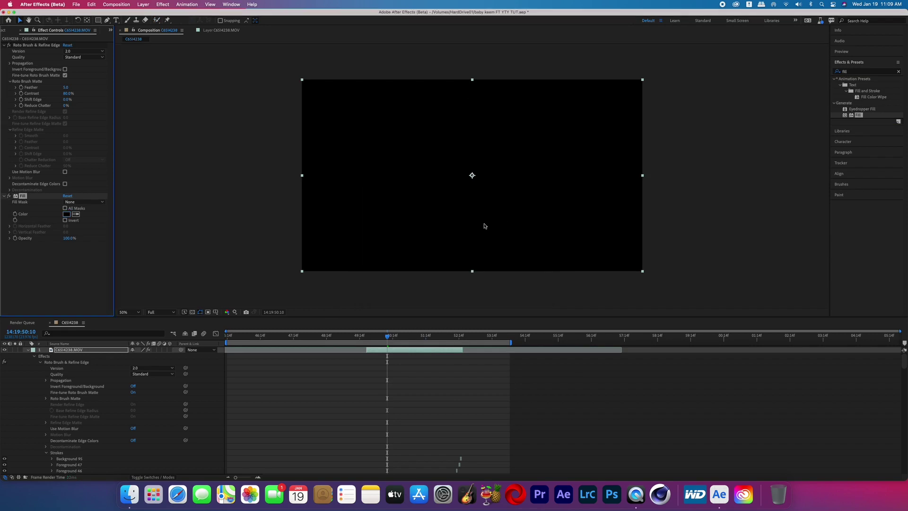
left_click(7, 45)
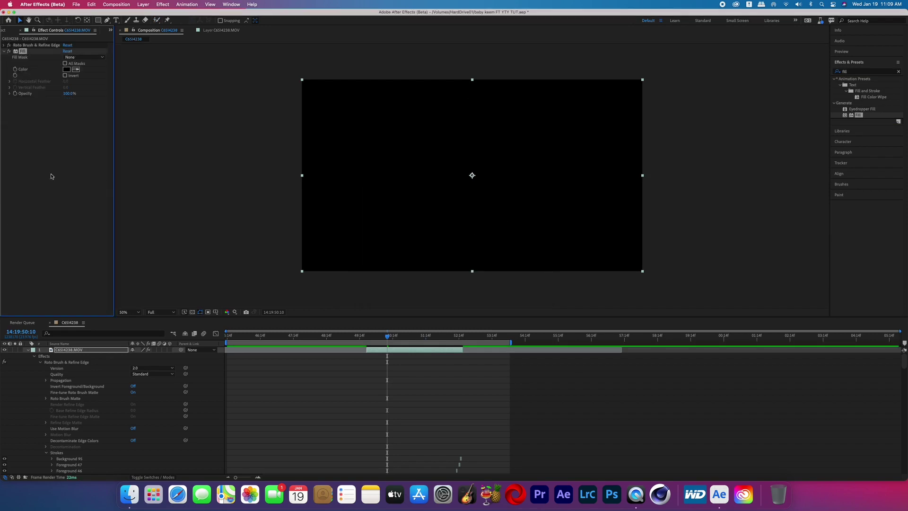
left_click(28, 350)
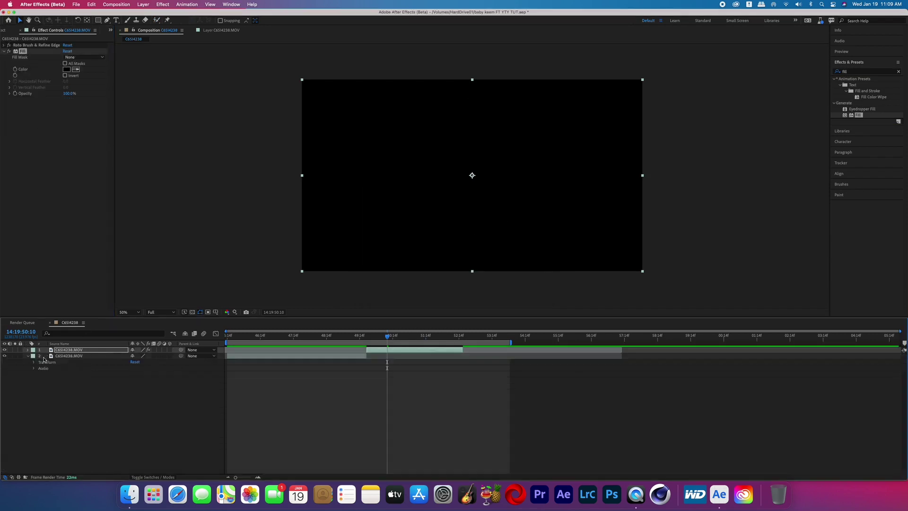
right_click(60, 394)
Create a white solid layer with color FFFFFF
mouse_move(95, 387)
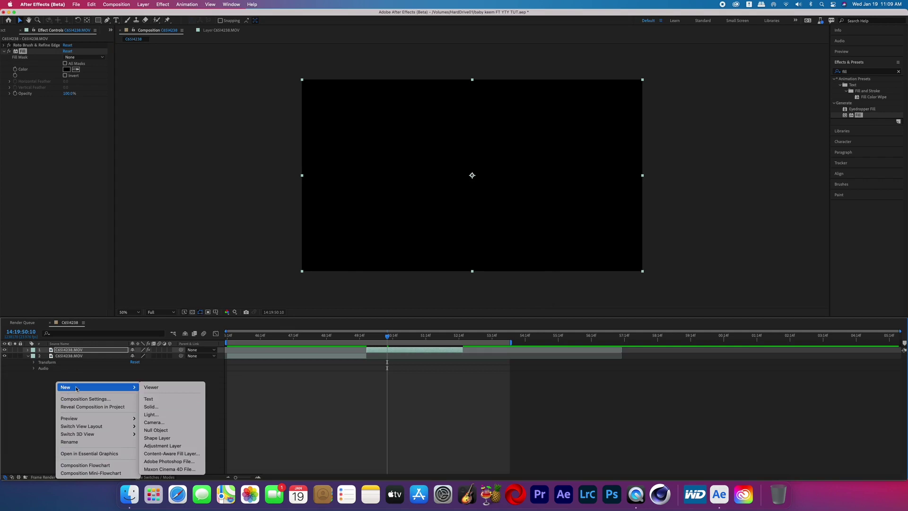
left_click(161, 407)
left_click(451, 292)
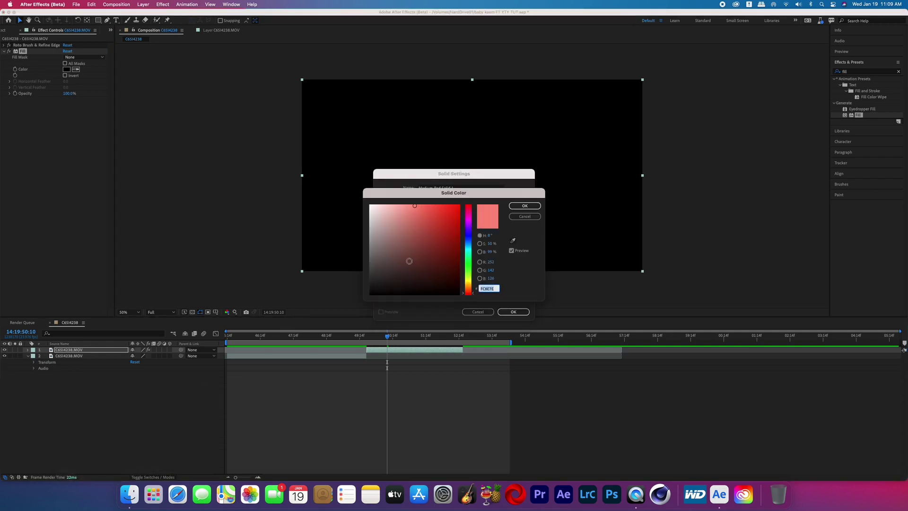
type("ffffff")
left_click(524, 206)
left_click(502, 313)
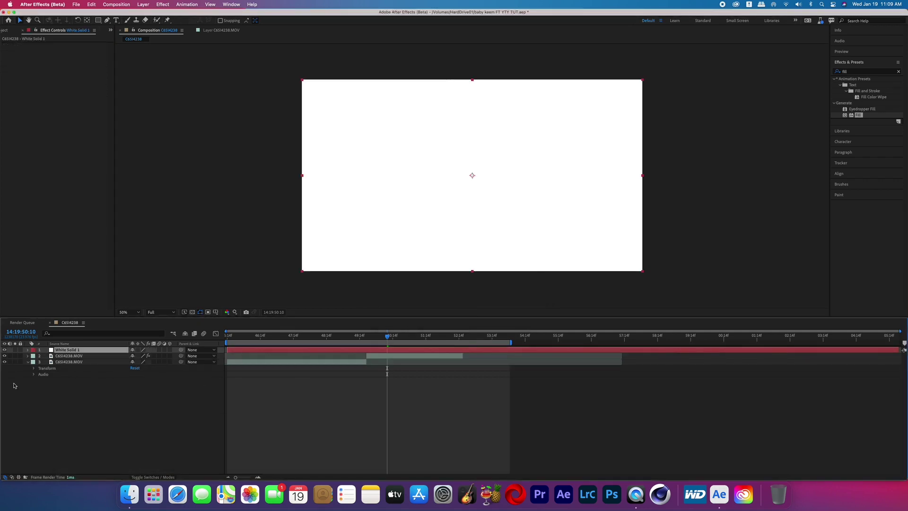
Move the white solid beneath the silhouette layers and preview the silhouette over white
left_click_drag(84, 351, 81, 391)
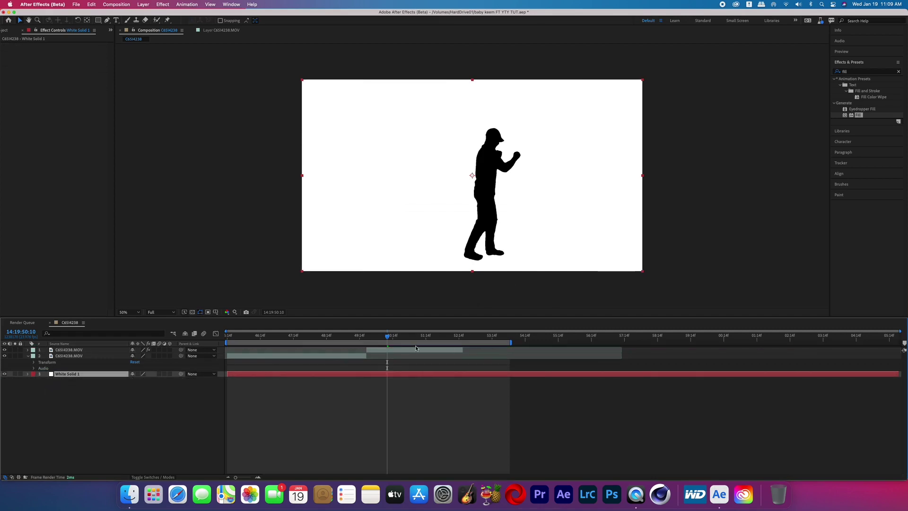
left_click_drag(382, 336, 445, 334)
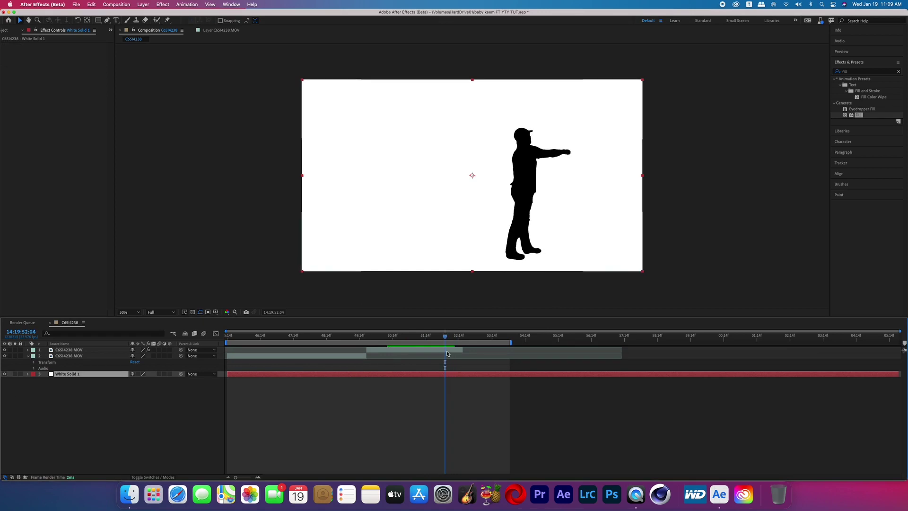
double_click(447, 352)
Zoom in on the man's roto matte and step through frames with Page Up/Down to check it
key("alt+w")
scroll(476, 154, "up", 6)
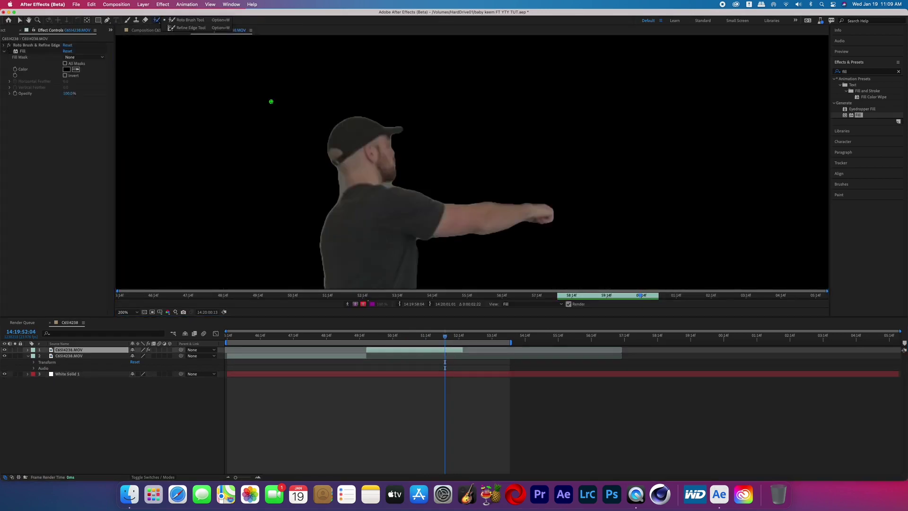
key("Return")
key("Page_Up")
key("Page_Up")
key("Page_Up")
key("Page_Up")
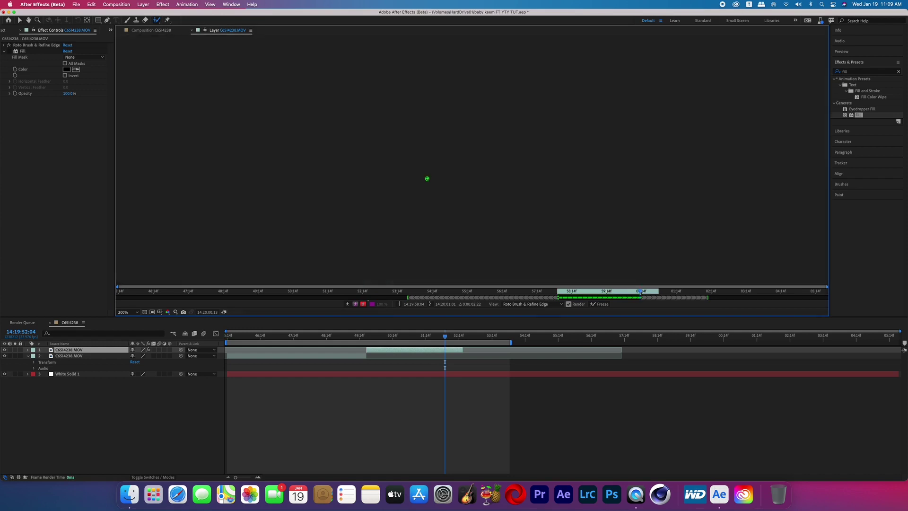
key("Page_Down")
key("Page_Down")
key("Page_Down")
key("Page_Down")
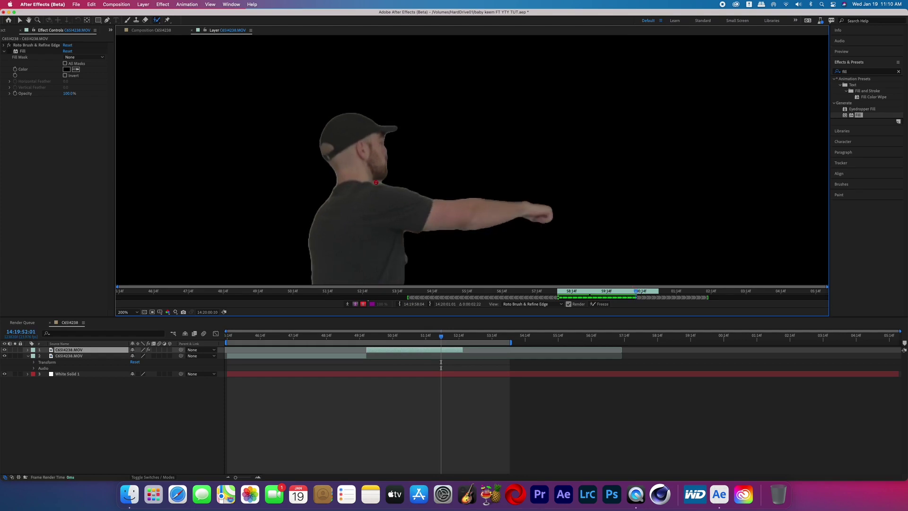
key("Page_Down")
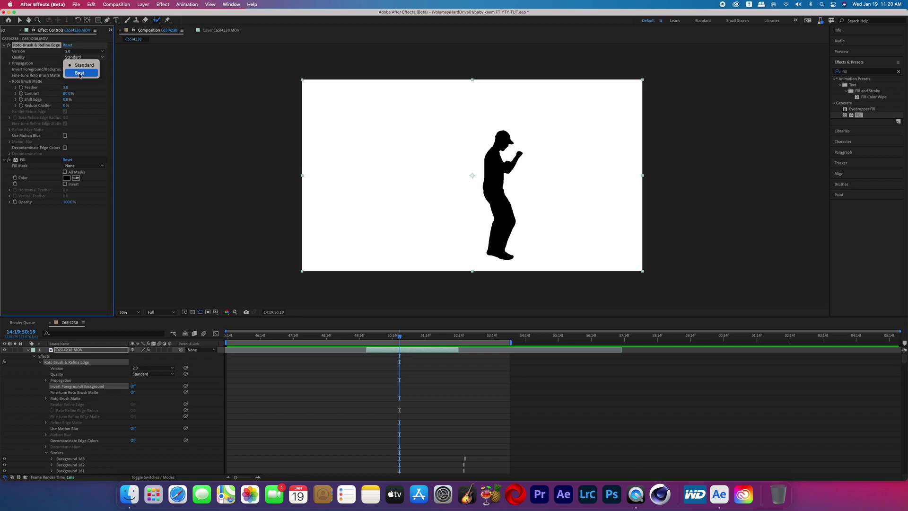
Set Roto Brush quality to Best and preview back to frame 14:19:52:05 of the punch
left_click(78, 74)
key("space")
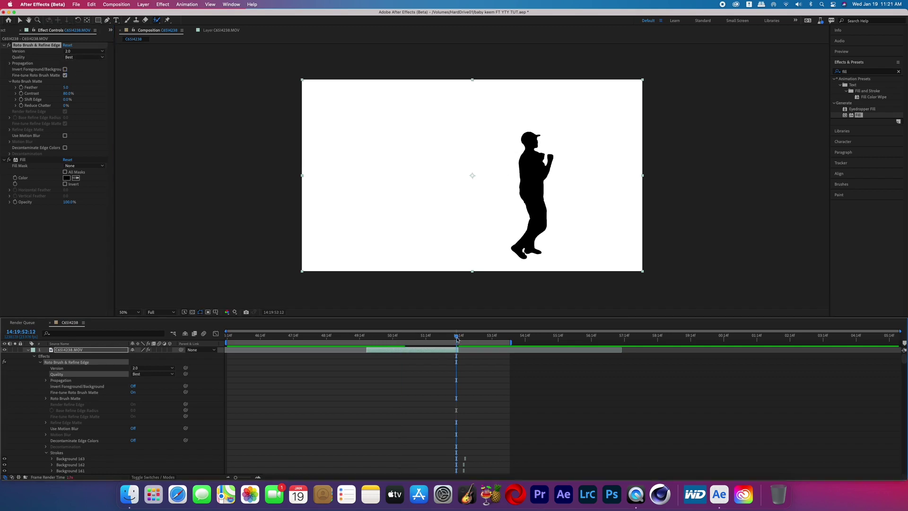
left_click_drag(457, 339, 402, 337)
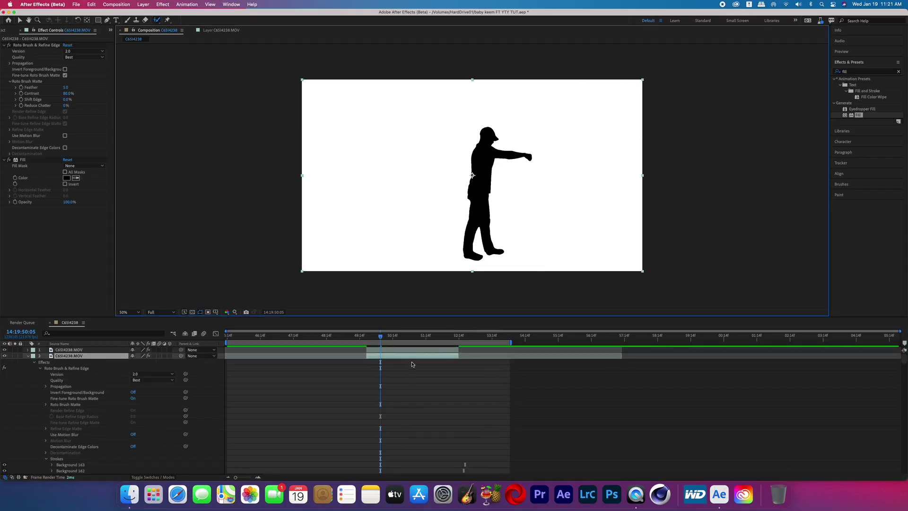
Precompose the roto layer into C65I4238.MOV Comp 1
right_click(413, 356)
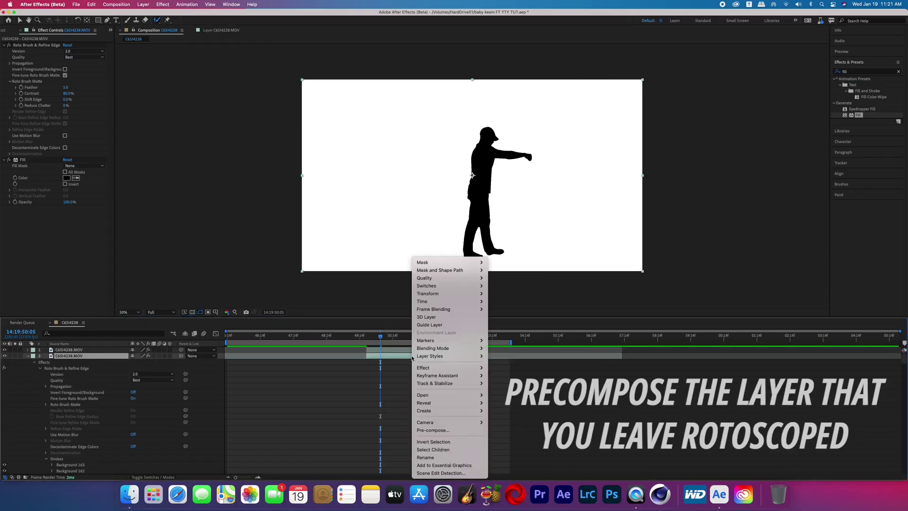
left_click(440, 434)
left_click(506, 292)
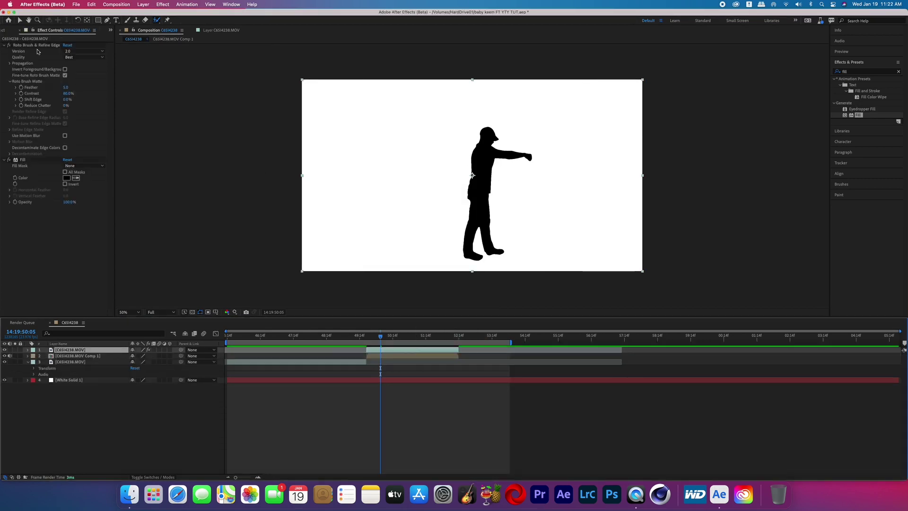
Delete the Roto Brush effect from the plain copy and place it below the silhouette comp
left_click(34, 46)
key("Delete")
key("Delete")
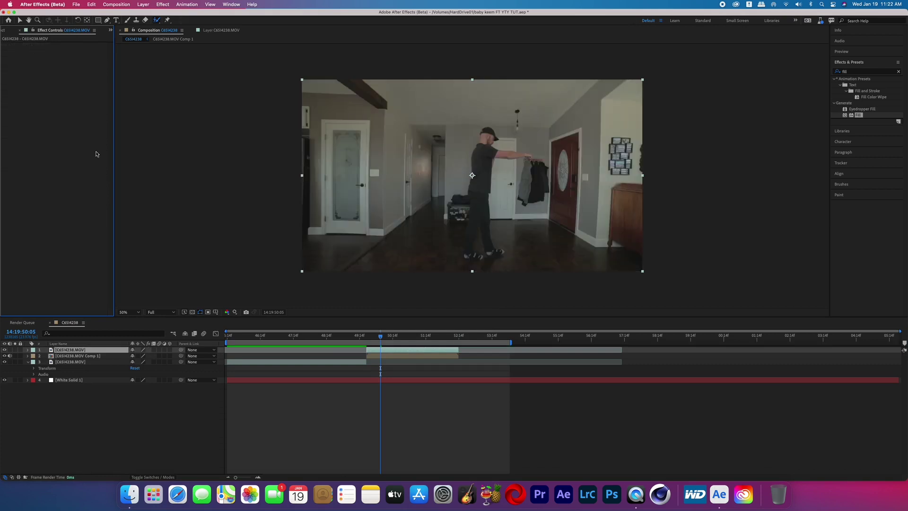
left_click_drag(102, 353, 249, 362)
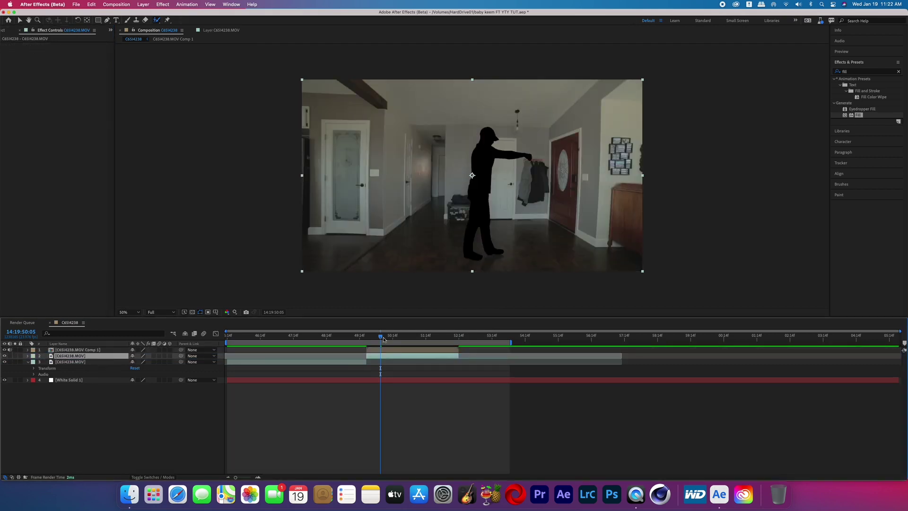
right_click(94, 404)
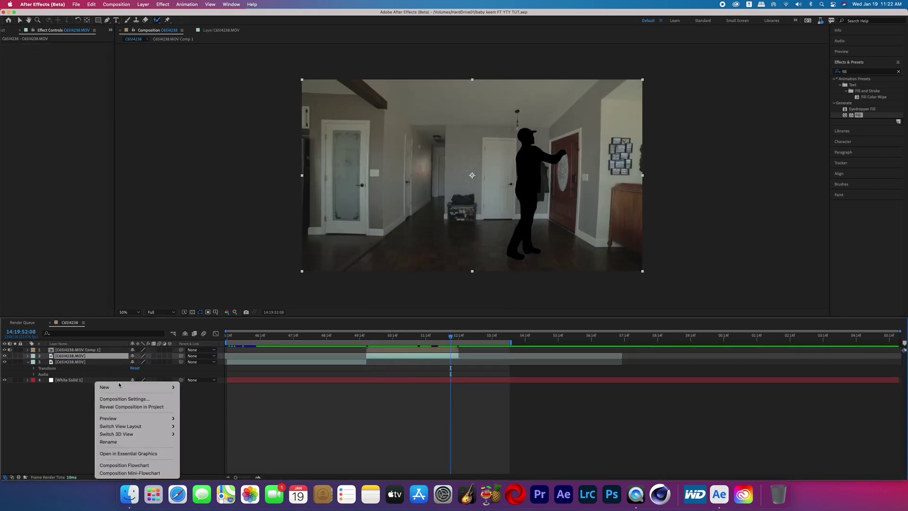
Create a new orange solid layer
mouse_move(119, 390)
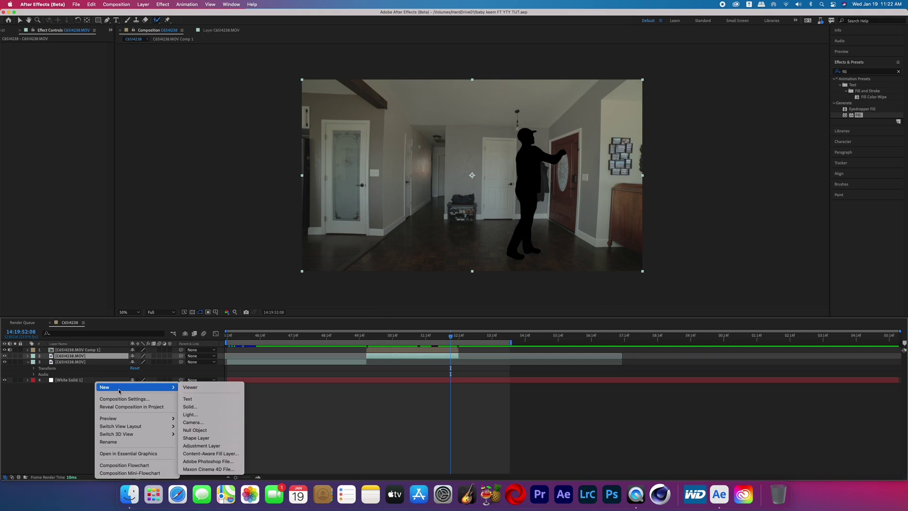
left_click(207, 407)
left_click(451, 293)
left_click(412, 222)
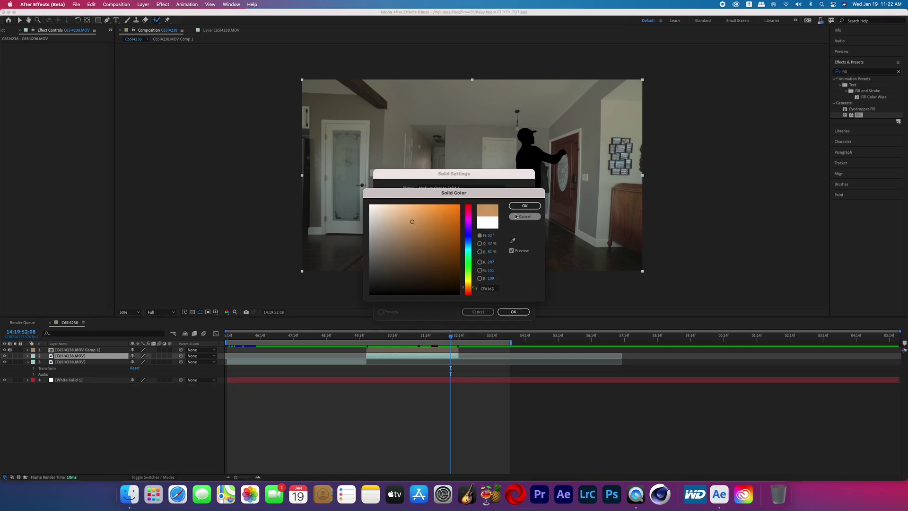
left_click(522, 205)
left_click(513, 312)
Slide the orange solid to the right side of the frame and apply a Fill effect to it
key("p")
key("j")
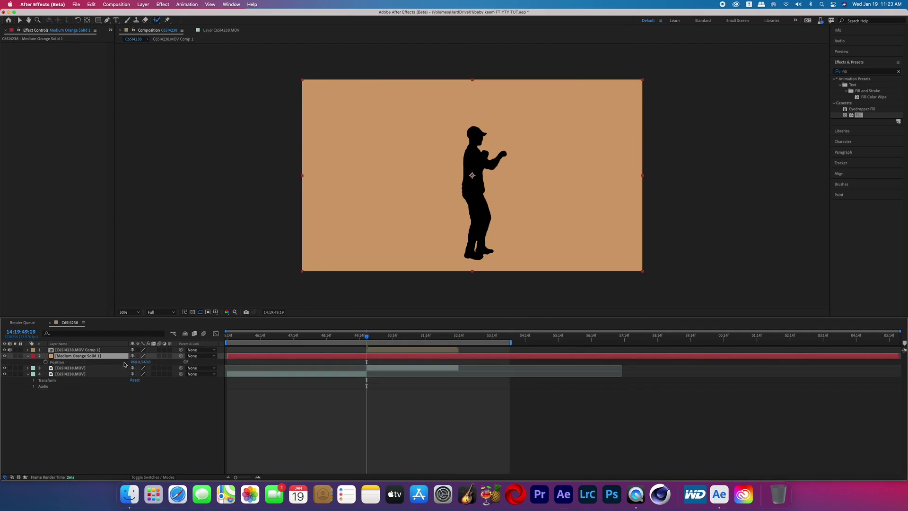
left_click_drag(135, 362, 491, 324)
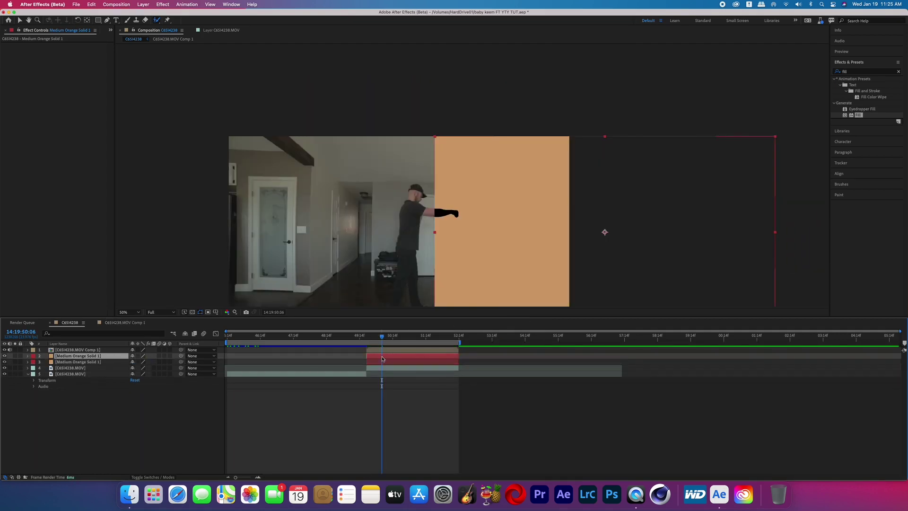
key("p")
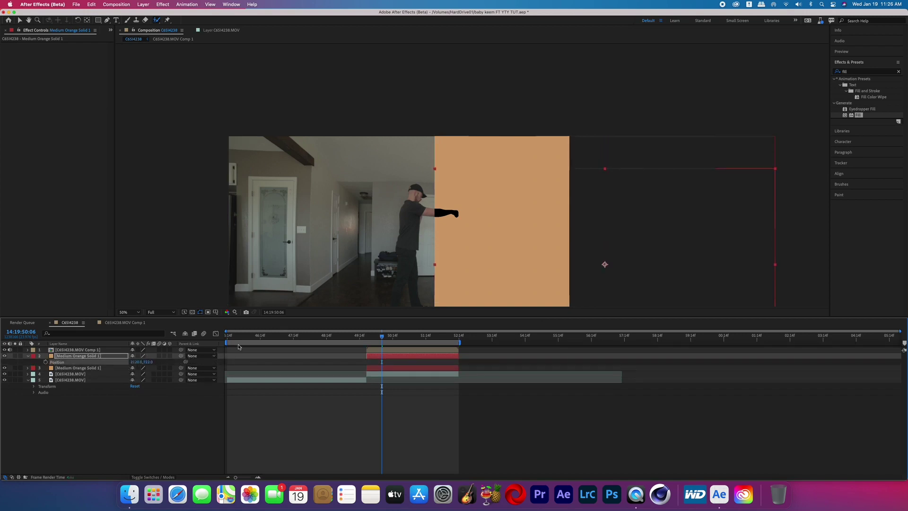
left_click_drag(860, 116, 105, 357)
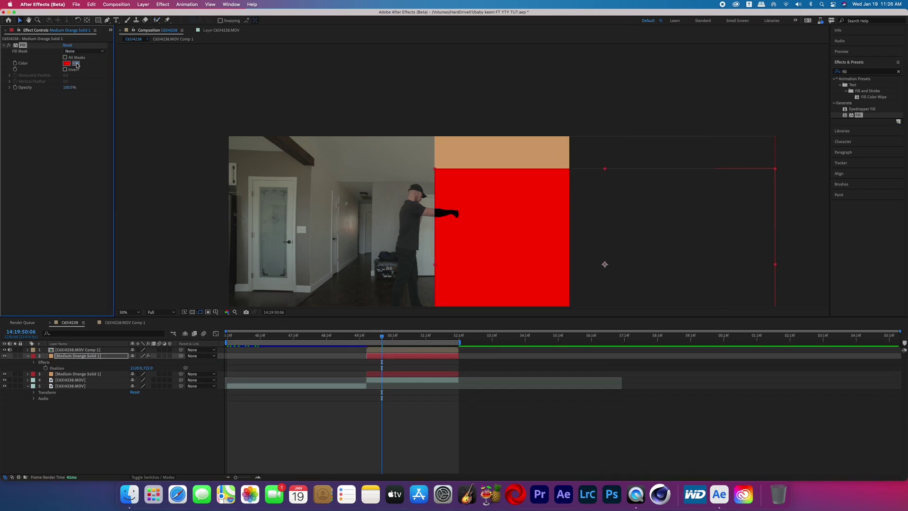
Sample the tan solid with the Fill color eyedropper to set the fill to CFA16D
left_click(470, 149)
left_click(66, 63)
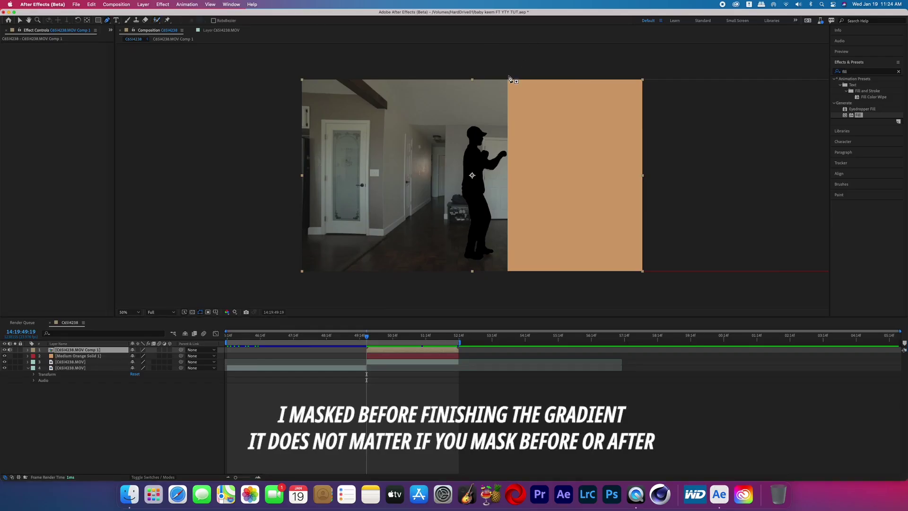
Zoom and pan to the tan panel's edge and begin placing Pen mask points along it
scroll(509, 78, "up", 3)
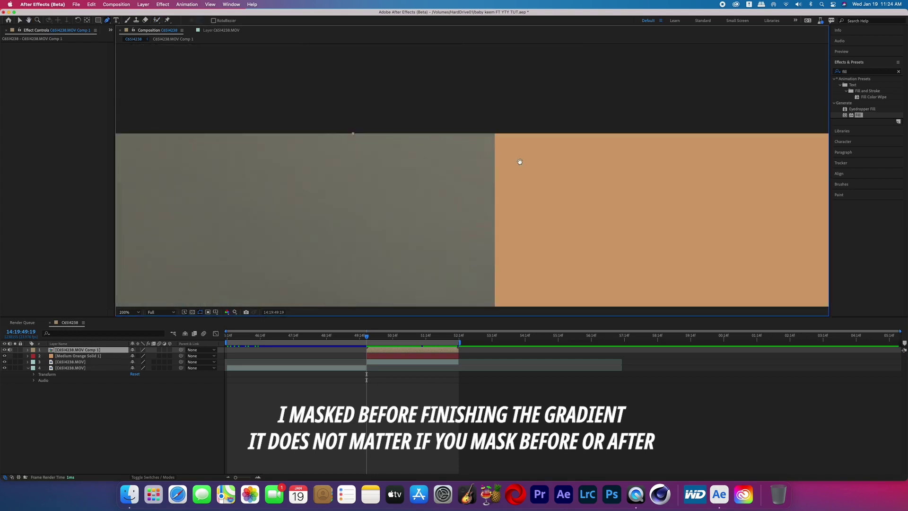
left_click_drag(433, 178, 381, 179)
left_click_drag(405, 212, 452, 121)
key("comma")
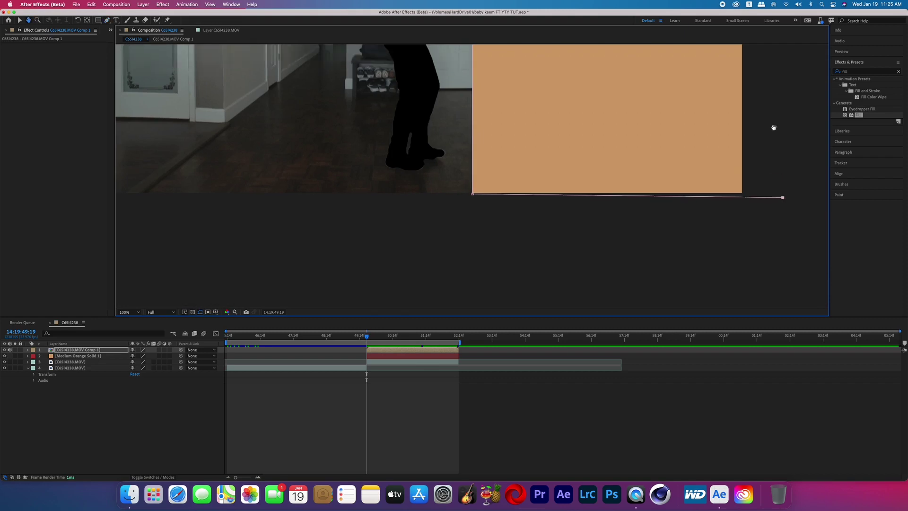
scroll(773, 126, "up", 2)
key("g")
key("comma")
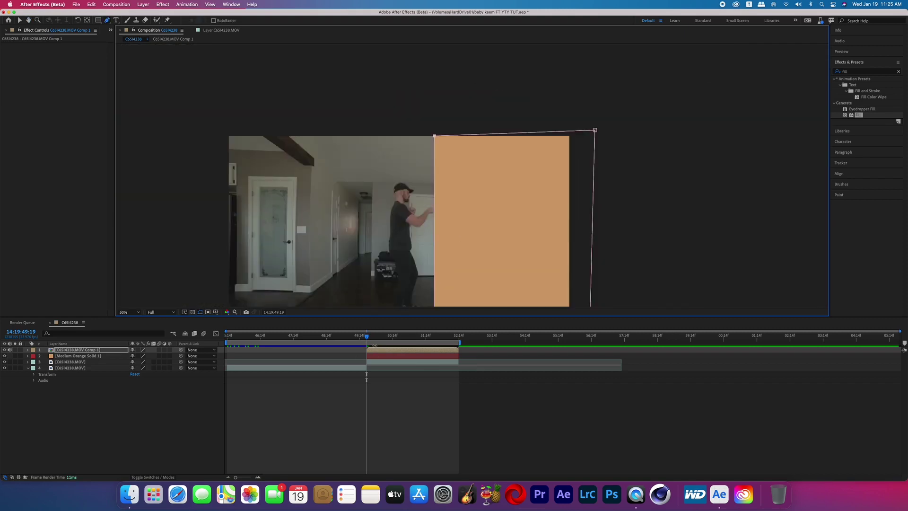
left_click(368, 335)
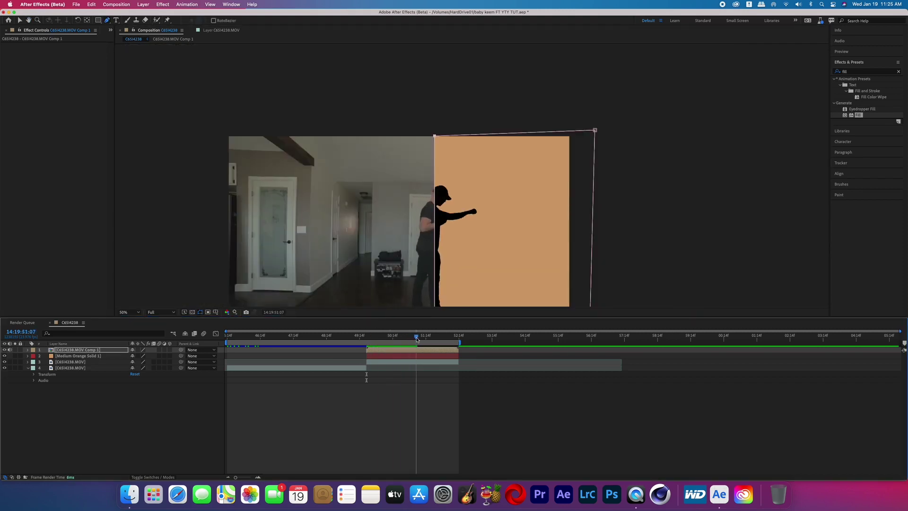